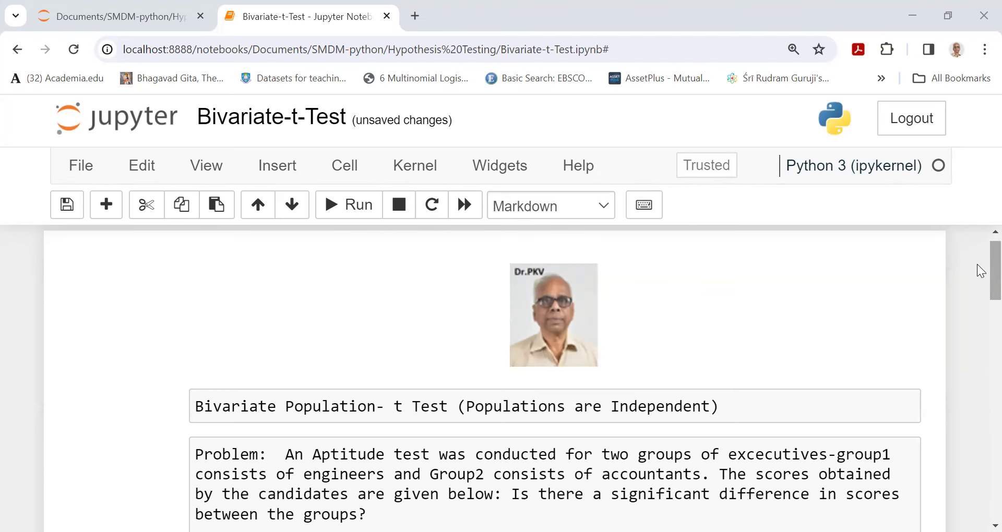
# Read the aptitude-test problem statement, both groups' scores, and the null and alternative hypotheses.
pyautogui.scroll(-1, 977, 267)
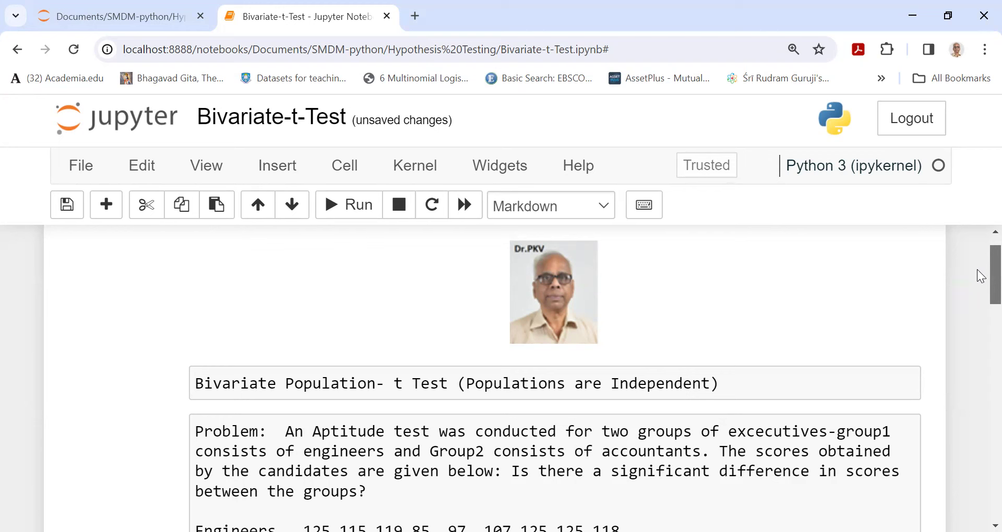
pyautogui.scroll(-3, 977, 269)
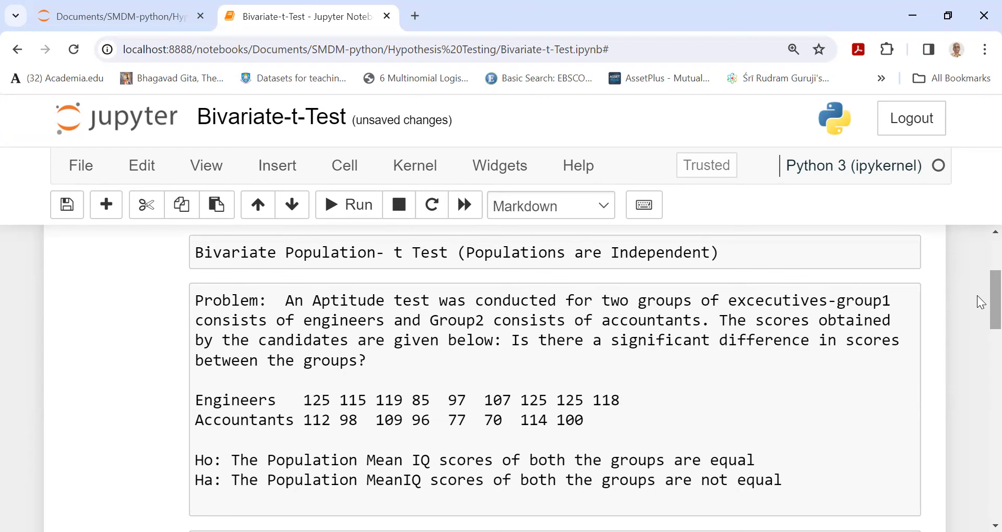
pyautogui.scroll(-2, 978, 308)
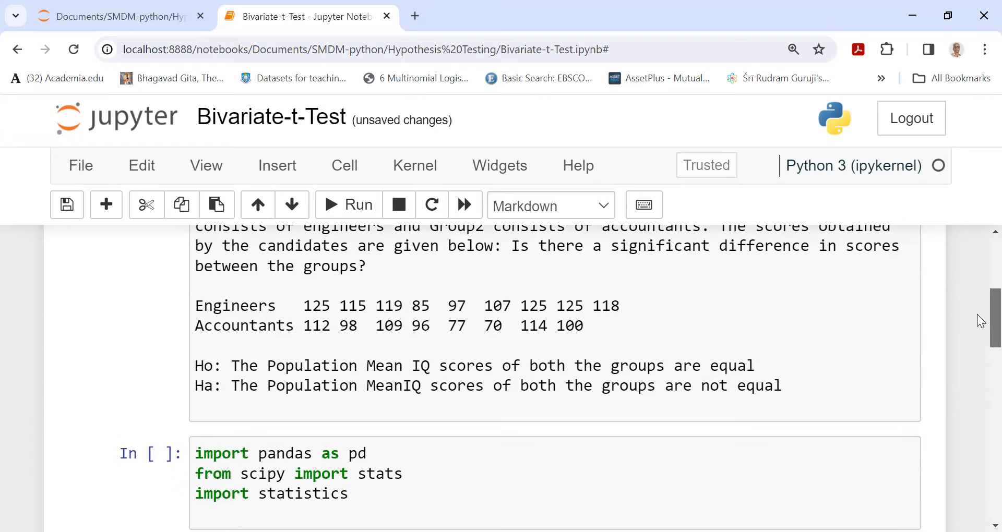
pyautogui.click(278, 306)
pyautogui.click(296, 326)
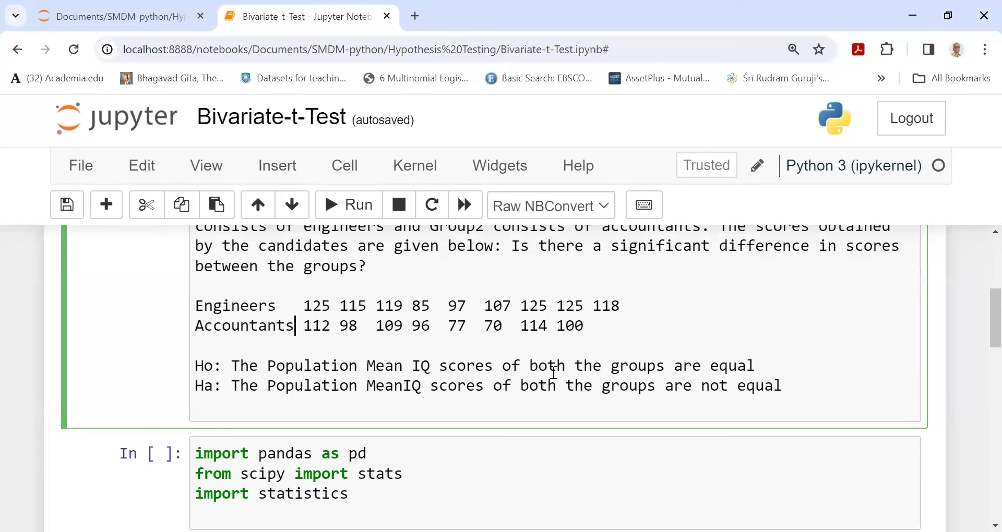
pyautogui.click(760, 364)
pyautogui.click(214, 389)
pyautogui.hotkey('shift', 'Home')
pyautogui.click(258, 408)
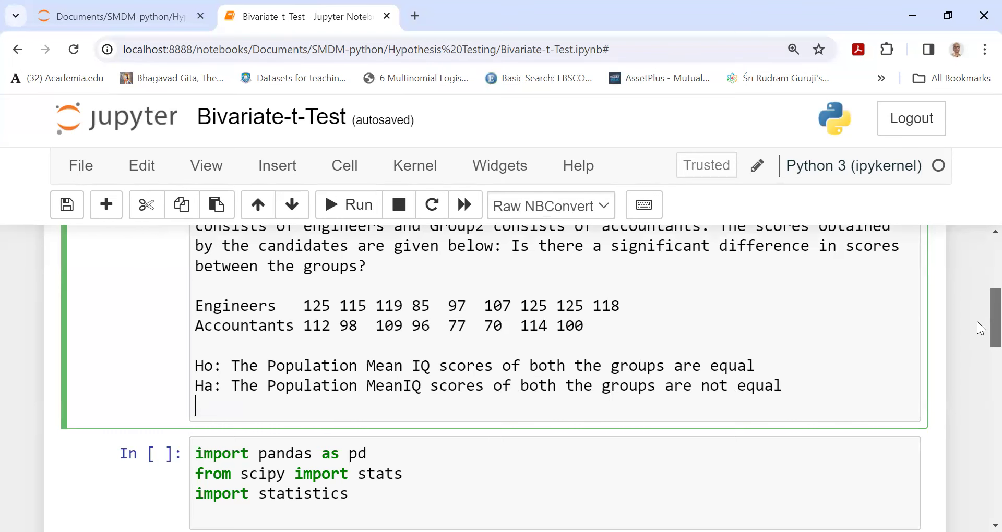
pyautogui.moveTo(978, 321)
pyautogui.mouseDown()
pyautogui.moveTo(977, 311)
pyautogui.moveTo(977, 329)
pyautogui.moveTo(977, 320)
pyautogui.mouseUp()
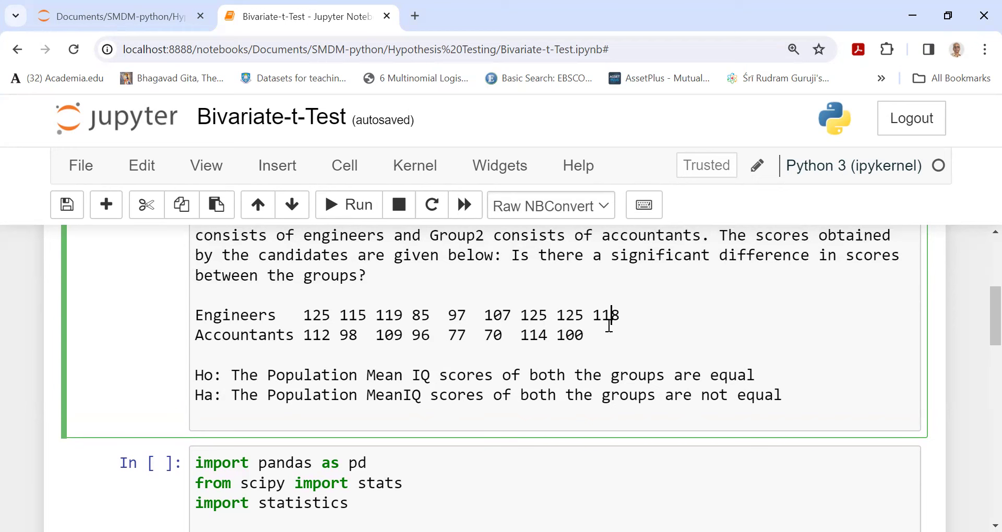
pyautogui.click(585, 336)
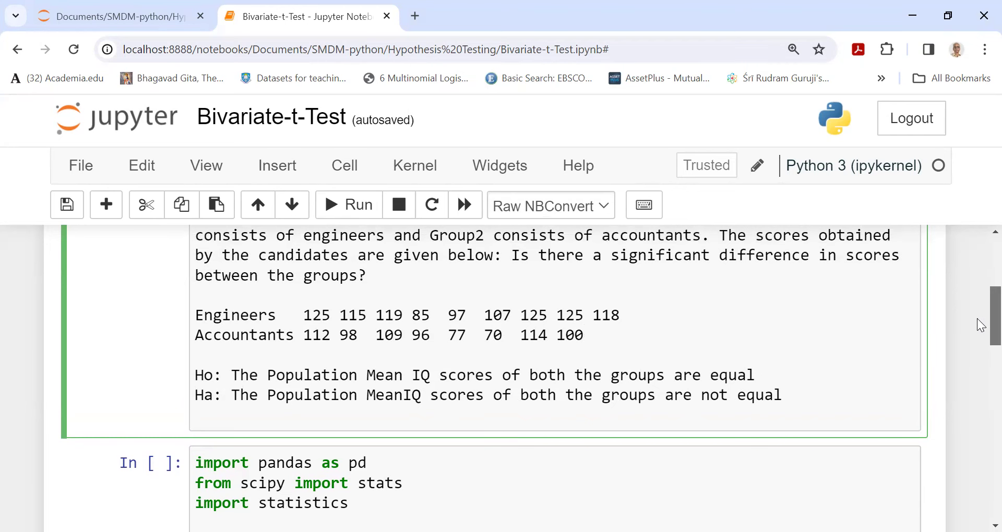
# Run the code cell that imports pandas, scipy stats and statistics.
pyautogui.scroll(-1, 977, 319)
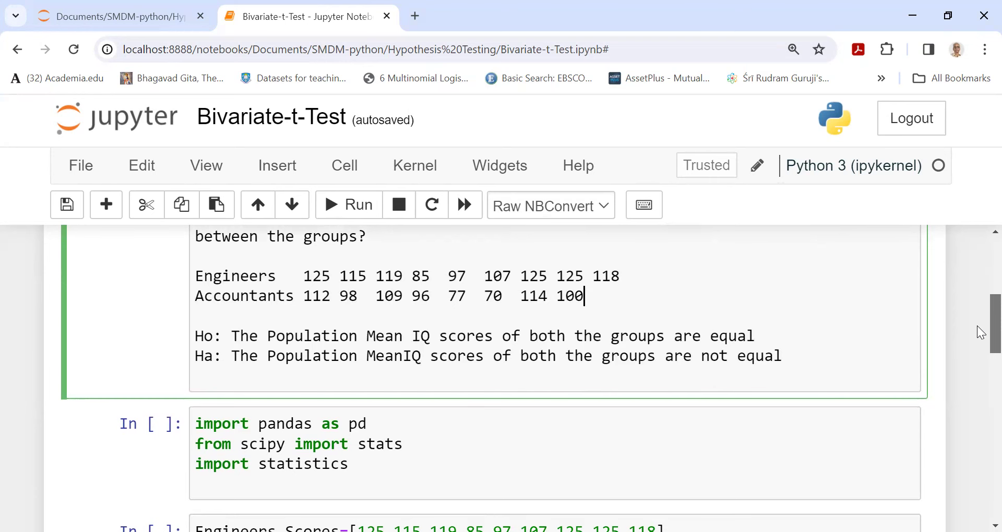
pyautogui.scroll(-1, 977, 330)
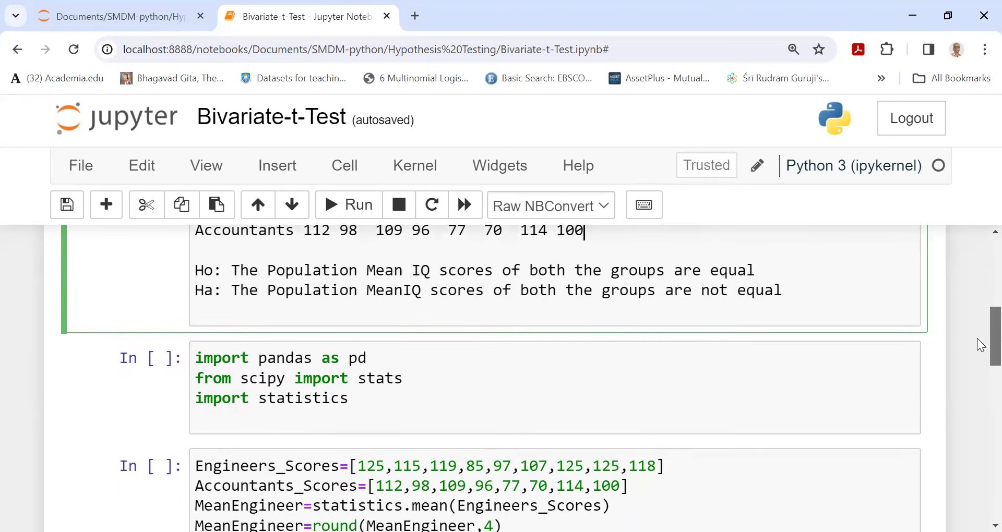
pyautogui.scroll(-1, 977, 345)
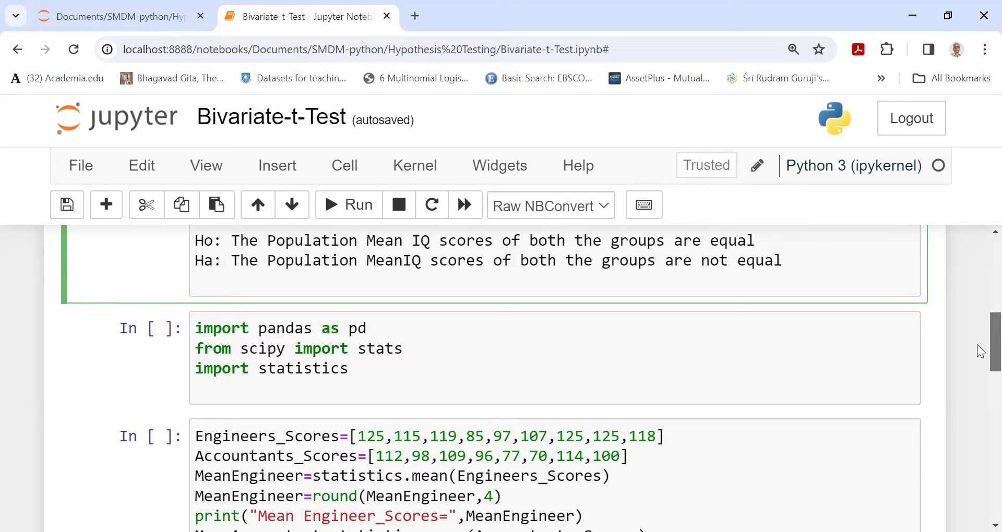
pyautogui.scroll(-1, 978, 345)
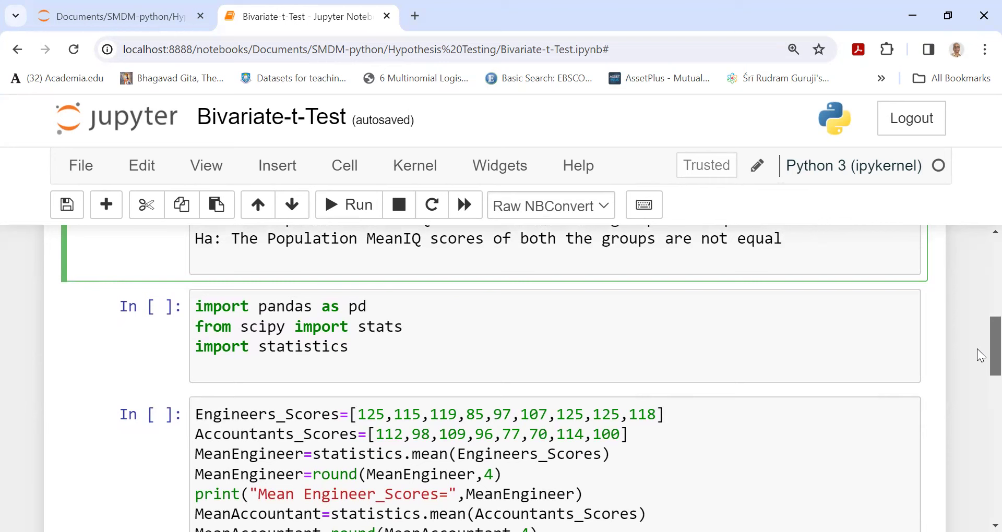
pyautogui.click(194, 304)
pyautogui.click(369, 308)
pyautogui.click(196, 327)
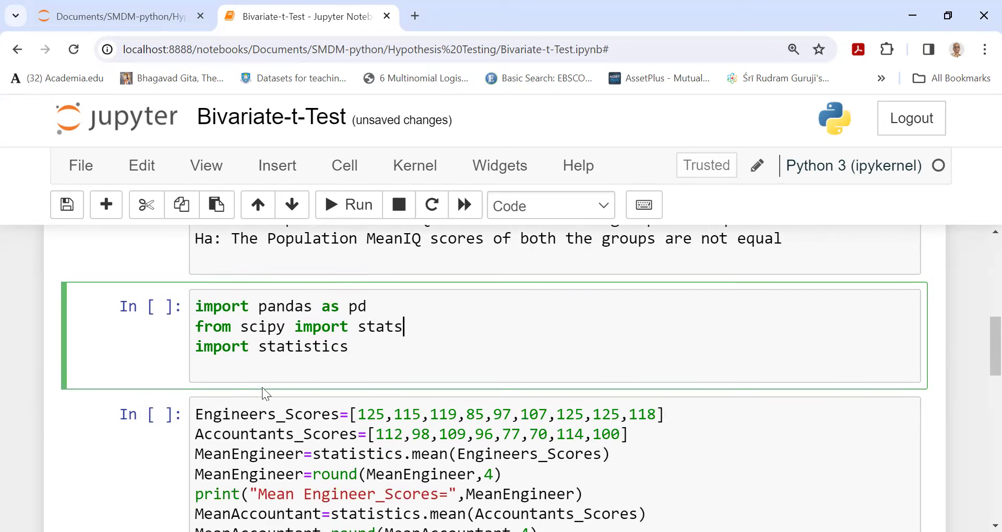
pyautogui.click(196, 347)
pyautogui.click(199, 310)
pyautogui.click(357, 210)
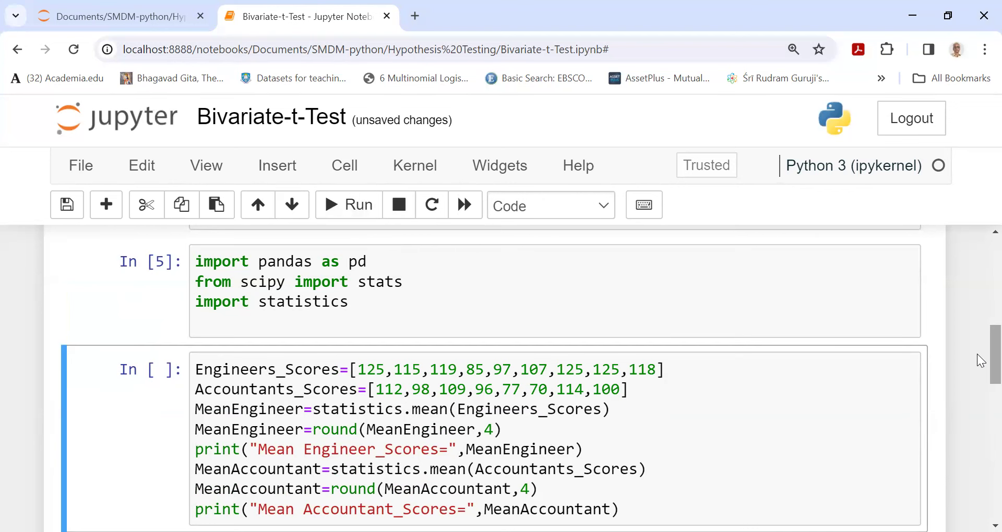
# Review the Engineers_Scores and Accountants_Scores lists in the code cell below the imports.
pyautogui.scroll(-1, 977, 355)
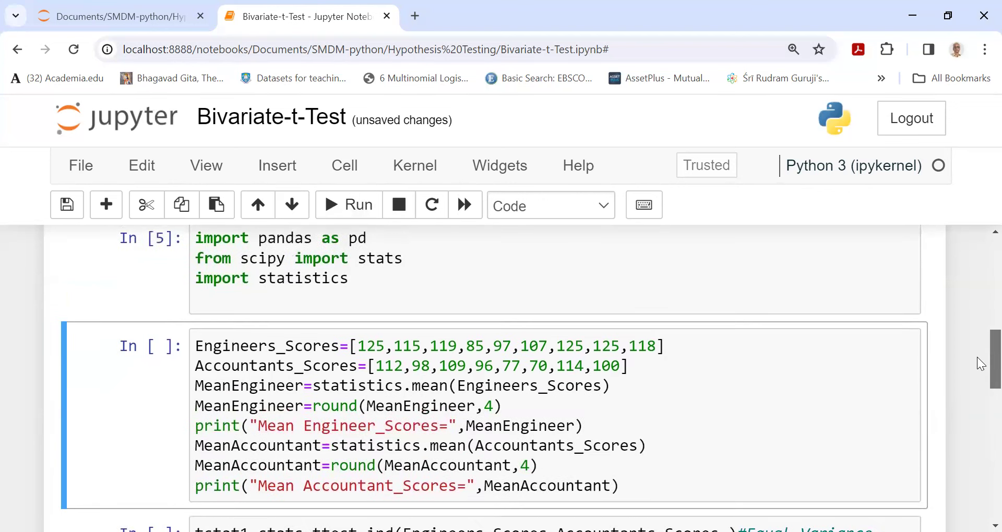
pyautogui.scroll(4, 978, 357)
pyautogui.scroll(-4, 977, 319)
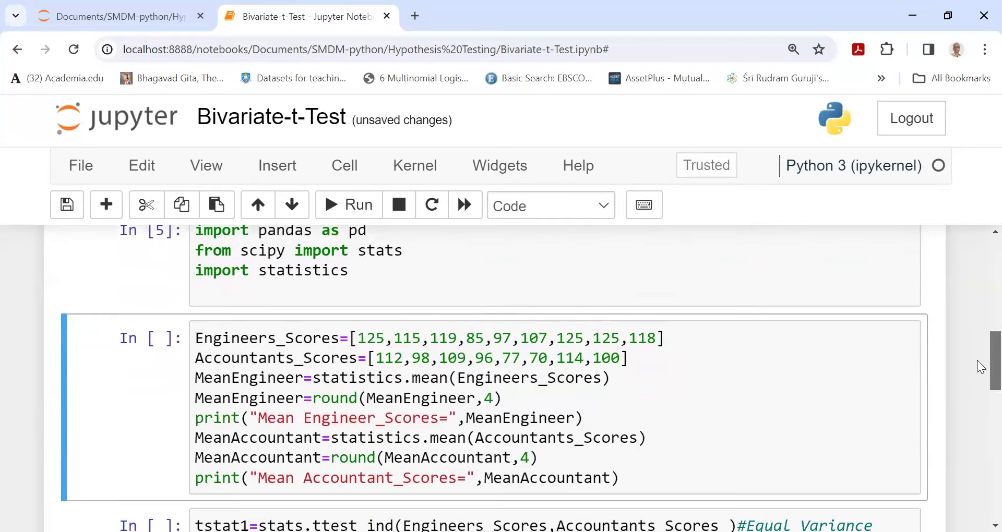
pyautogui.click(338, 337)
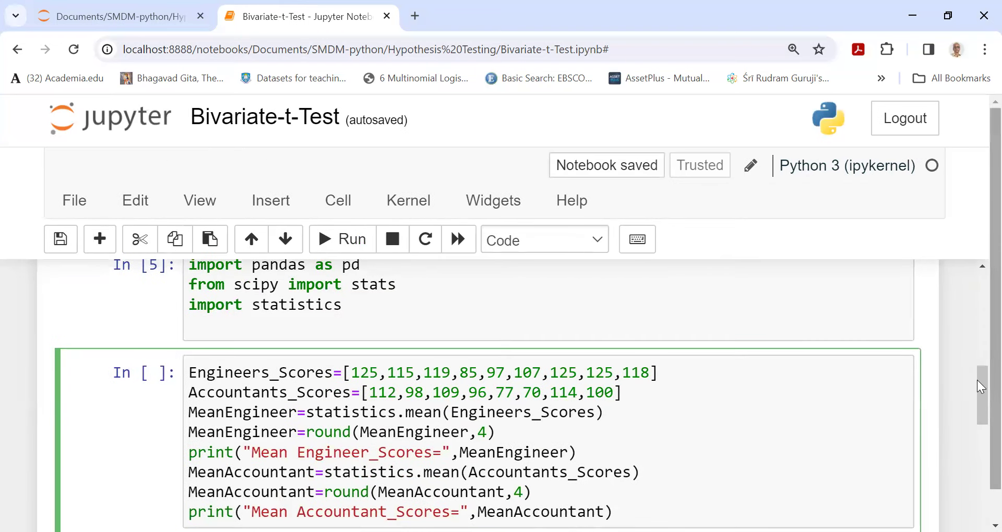
pyautogui.press('Escape')
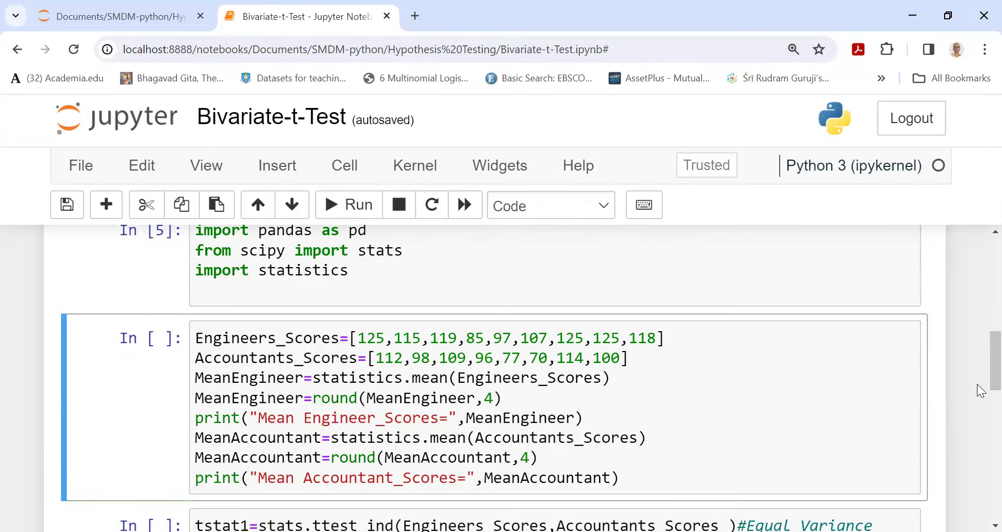
pyautogui.scroll(1, 981, 380)
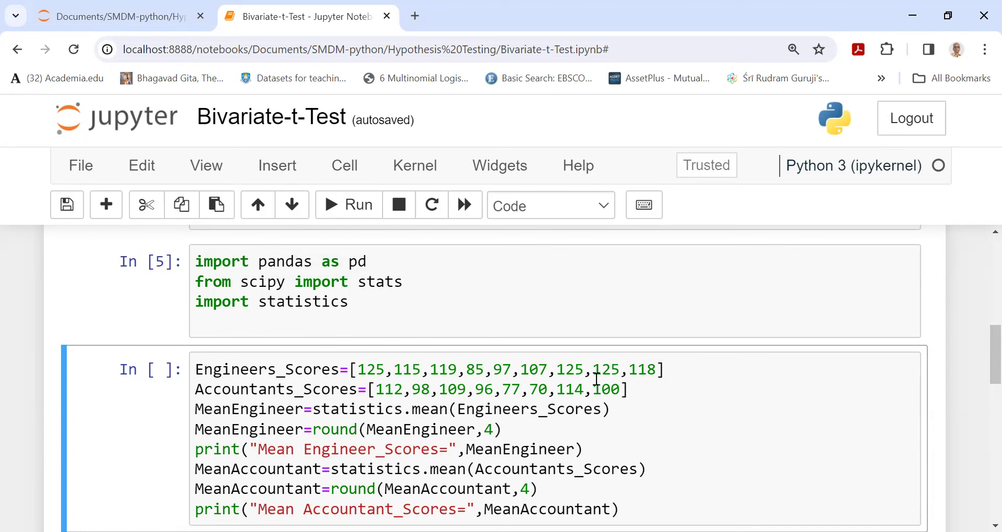
pyautogui.click(657, 369)
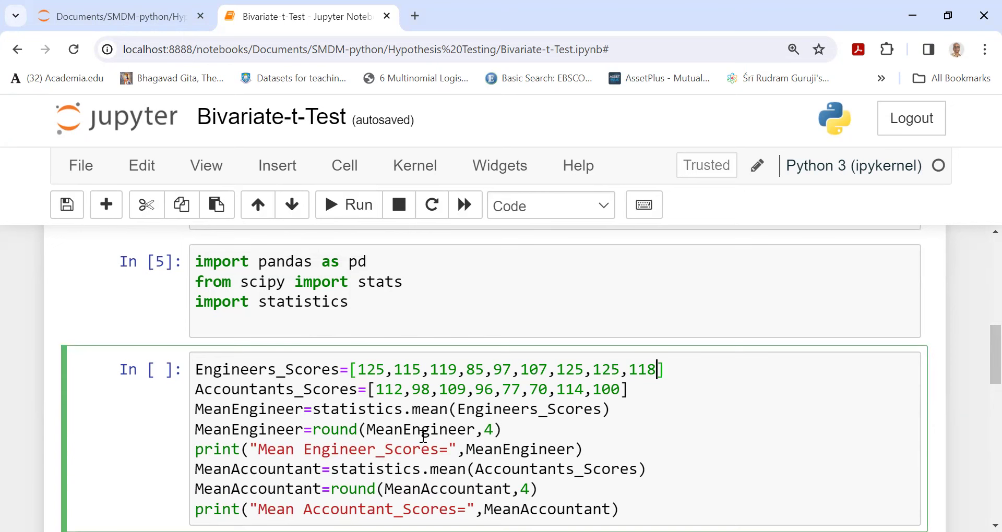
pyautogui.click(197, 390)
pyautogui.click(404, 390)
pyautogui.click(619, 390)
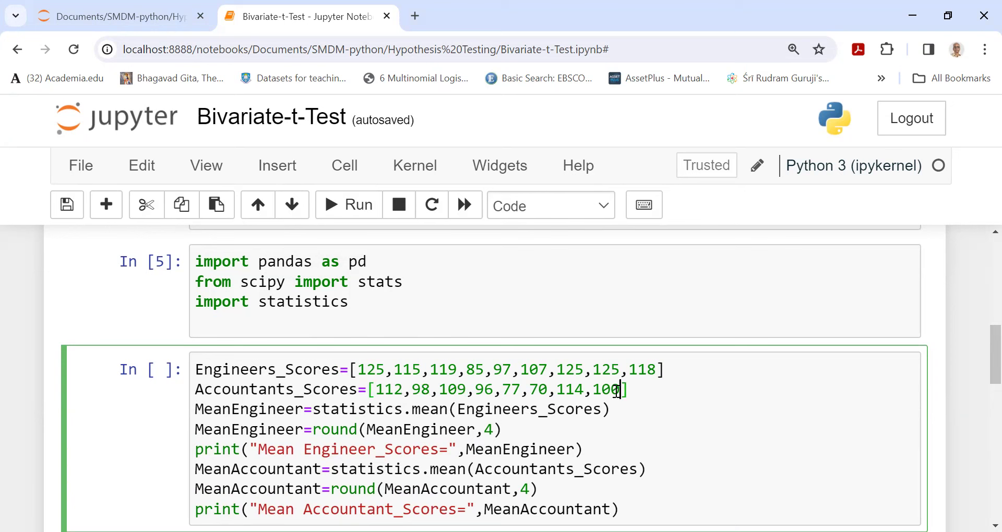
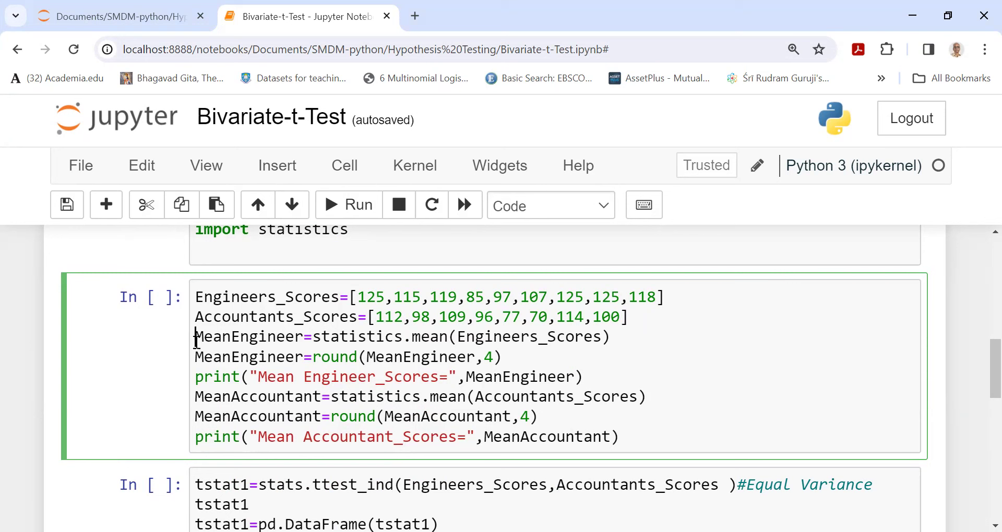
# Run the cell that defines both score lists and prints the engineers' and accountants' means rounded to four decimals.
pyautogui.click(197, 376)
pyautogui.click(194, 396)
pyautogui.click(196, 439)
pyautogui.click(314, 338)
pyautogui.click(285, 297)
pyautogui.click(604, 337)
pyautogui.click(495, 357)
pyautogui.click(576, 377)
pyautogui.click(195, 400)
pyautogui.click(442, 398)
pyautogui.click(530, 417)
pyautogui.click(611, 438)
pyautogui.click(194, 297)
pyautogui.click(357, 206)
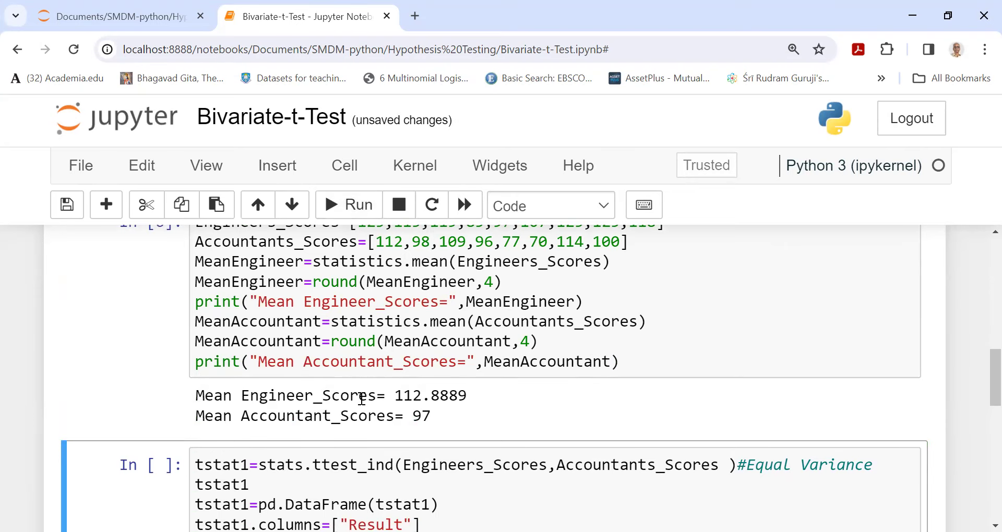
# Examine the printed group means and the stats.ttest_ind call that compares the two score lists under equal variance.
pyautogui.click(467, 399)
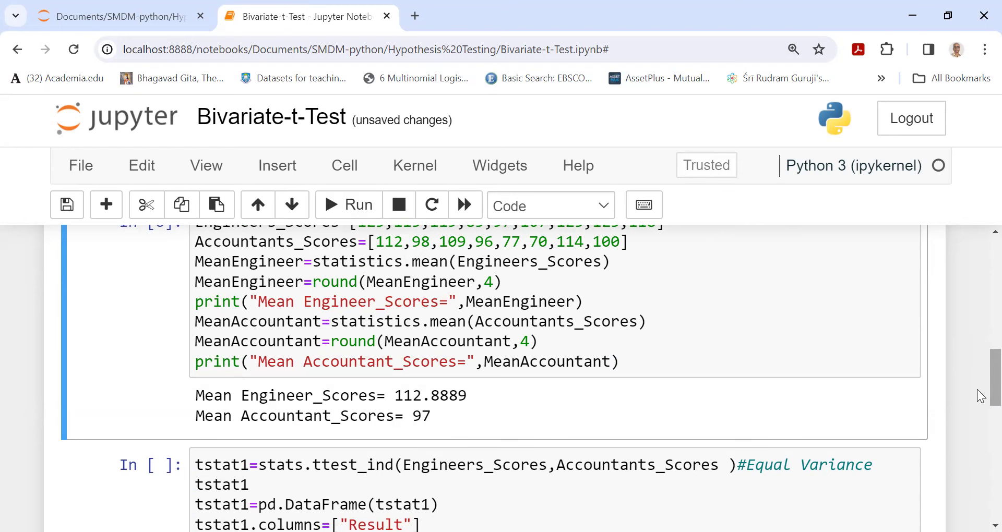
pyautogui.moveTo(978, 391); pyautogui.dragTo(982, 424)
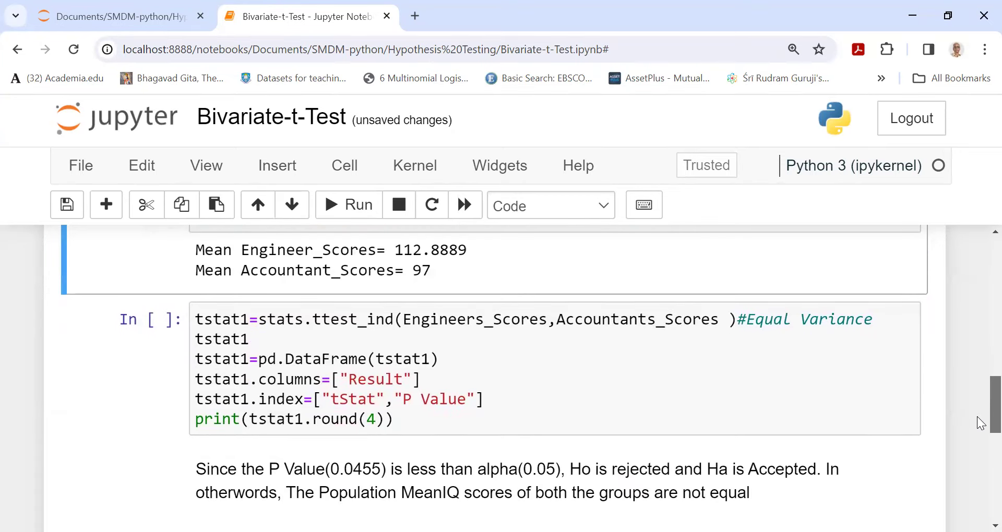
pyautogui.click(193, 319)
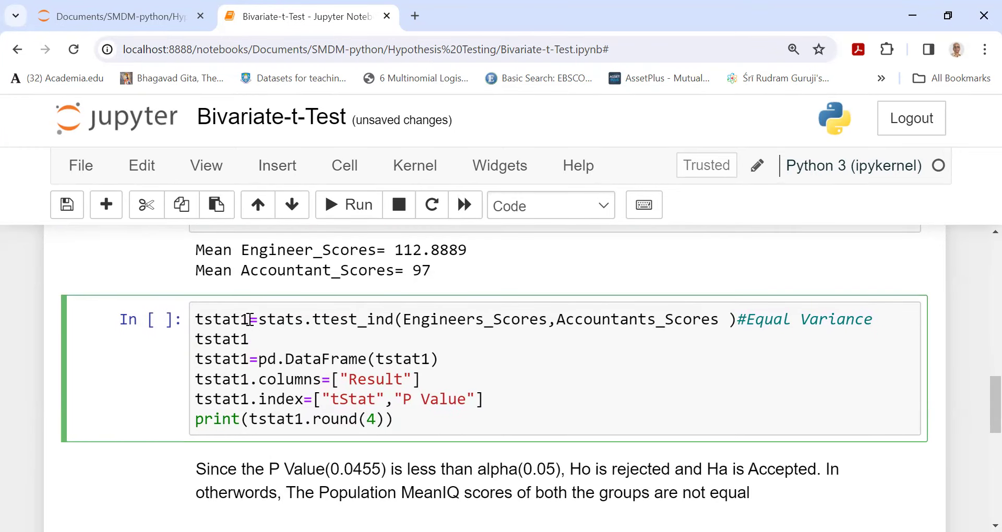
pyautogui.moveTo(247, 320); pyautogui.dragTo(195, 319)
pyautogui.click(326, 343)
pyautogui.click(303, 320)
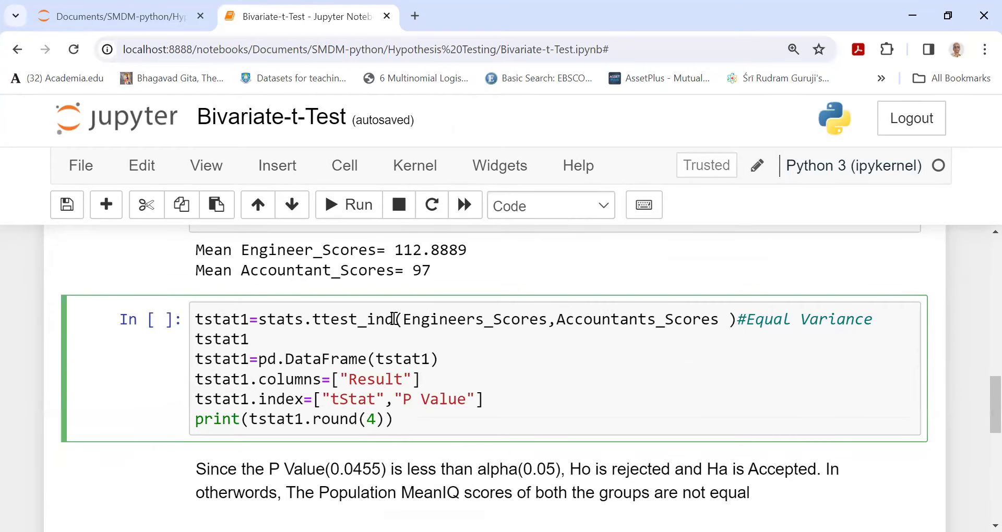
pyautogui.moveTo(395, 321); pyautogui.dragTo(368, 319)
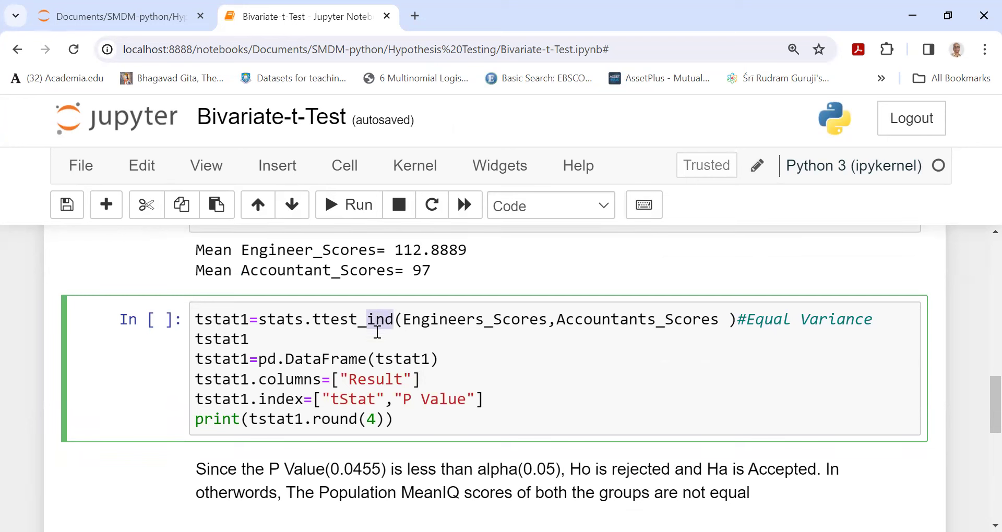
pyautogui.click(368, 326)
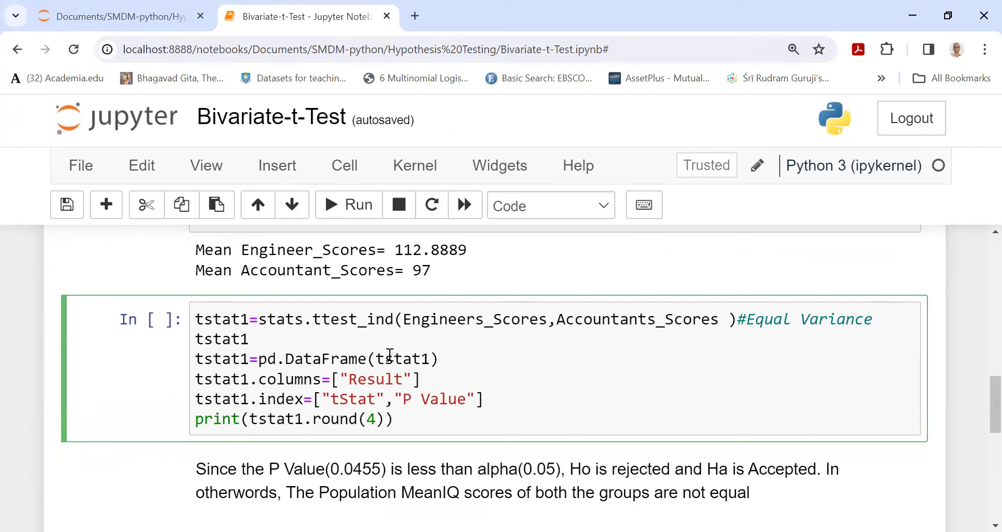
pyautogui.click(394, 319)
pyautogui.click(881, 319)
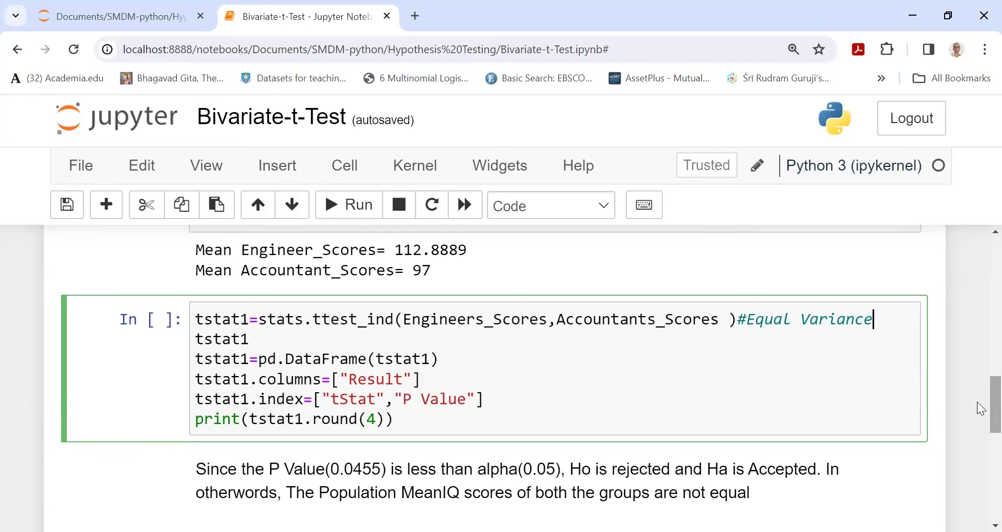
# Run the independent t-test cell that prints tStat and P Value in a Result column rounded to four decimals.
pyautogui.click(197, 339)
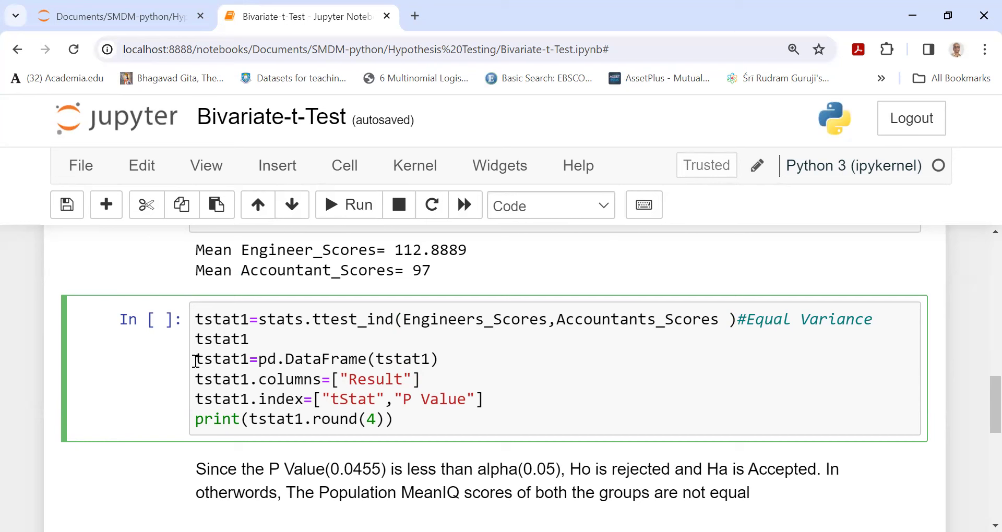
pyautogui.click(442, 361)
pyautogui.click(322, 380)
pyautogui.click(410, 380)
pyautogui.click(194, 400)
pyautogui.click(304, 399)
pyautogui.click(191, 418)
pyautogui.click(351, 209)
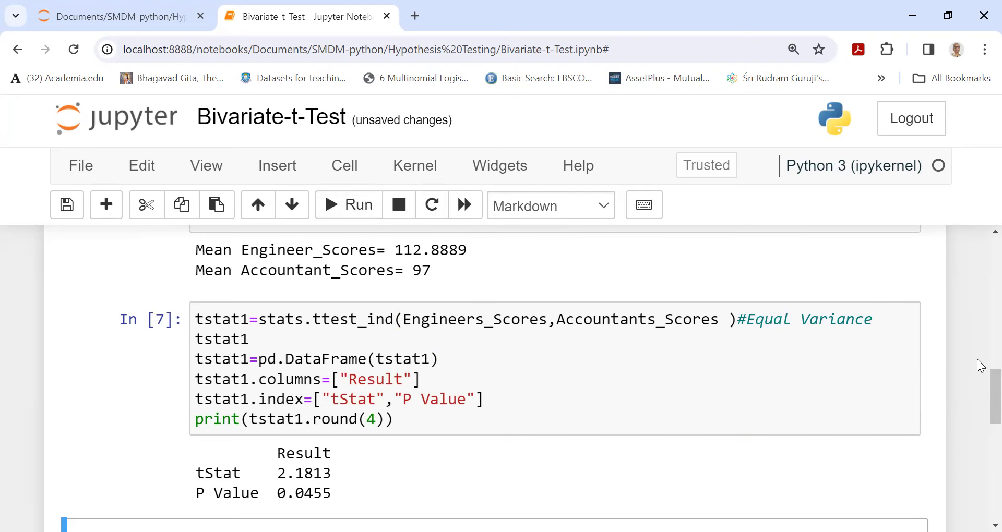
# Examine the t statistic and P value, and read the conclusion comparing the P value with alpha.
pyautogui.scroll(-1, 977, 402)
pyautogui.scroll(-1, 977, 416)
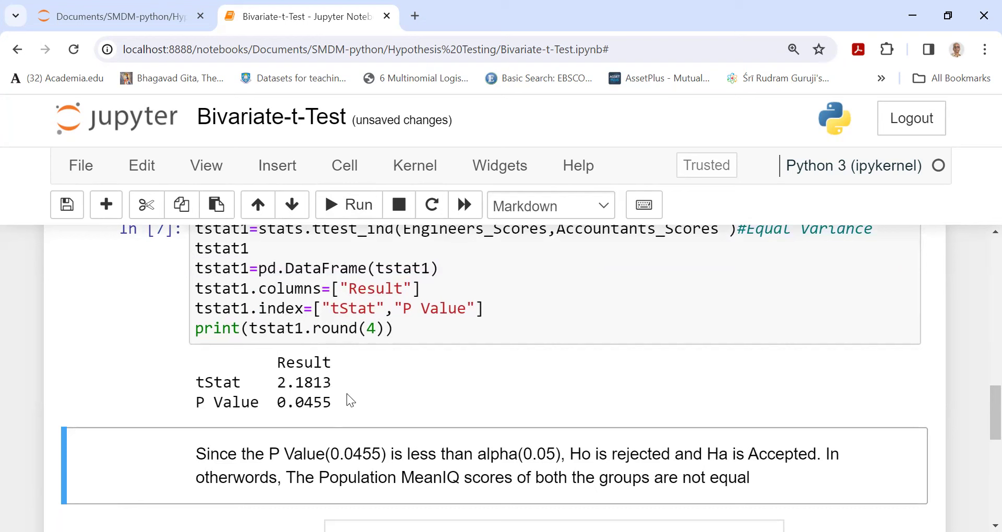
pyautogui.click(206, 406)
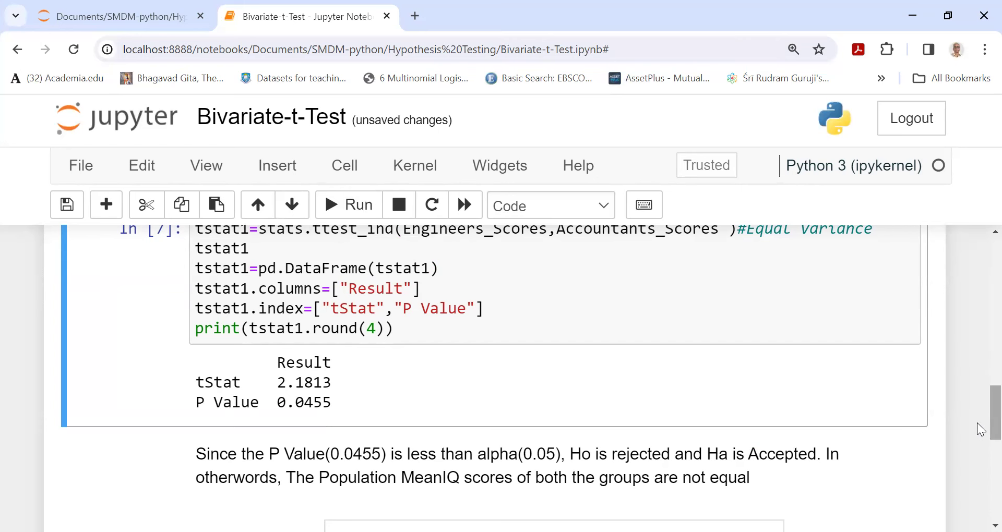
pyautogui.scroll(-2, 977, 414)
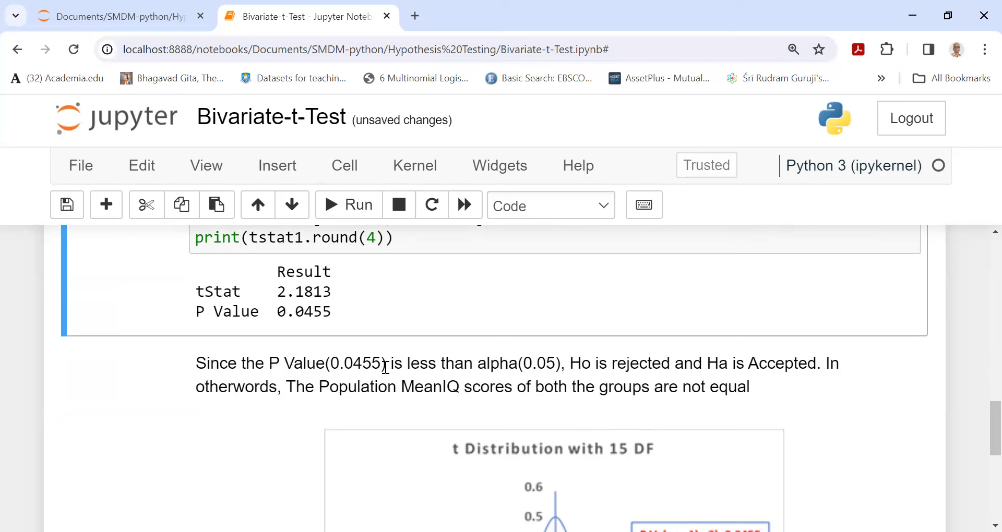
pyautogui.click(558, 364)
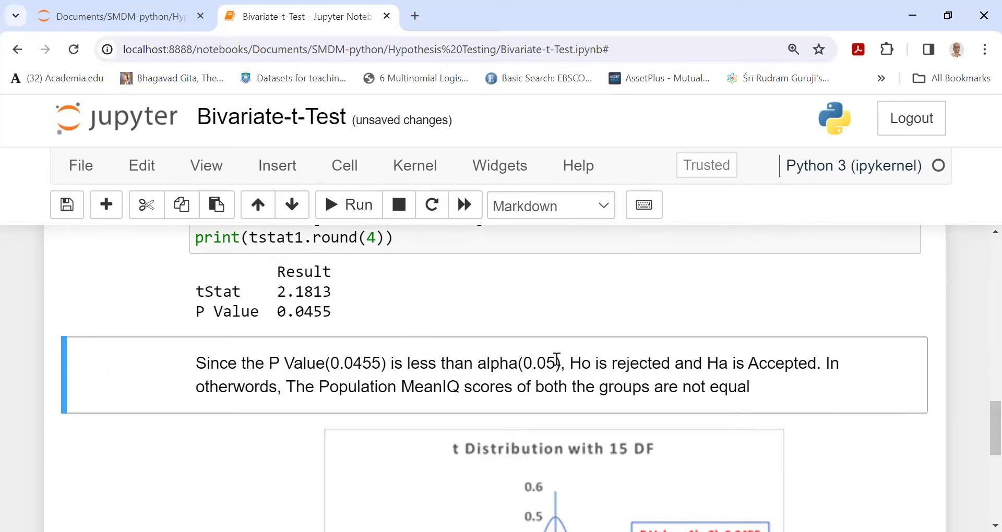
# Highlight the alpha and P value figures in the written conclusion and read the decision on Ho and Ha.
pyautogui.moveTo(556, 362); pyautogui.dragTo(523, 362)
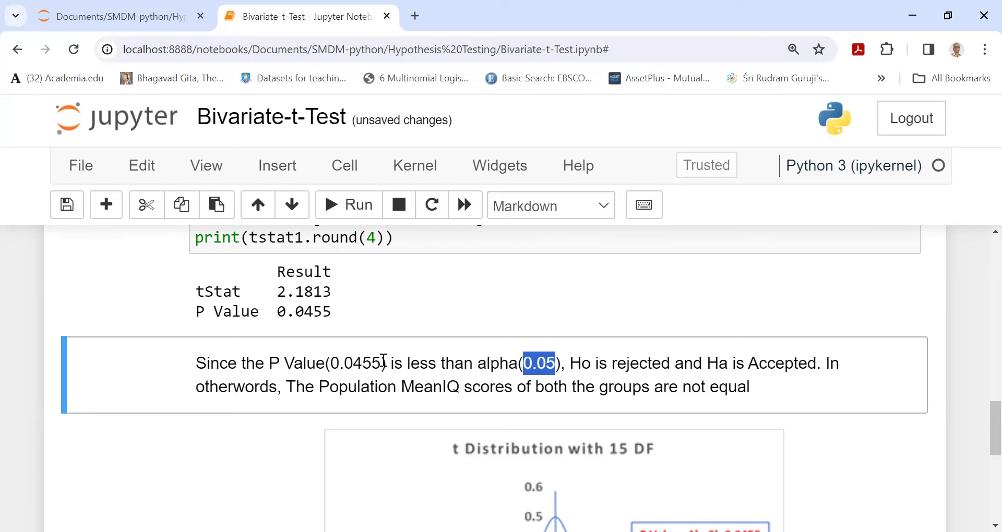
pyautogui.moveTo(382, 363); pyautogui.dragTo(330, 363)
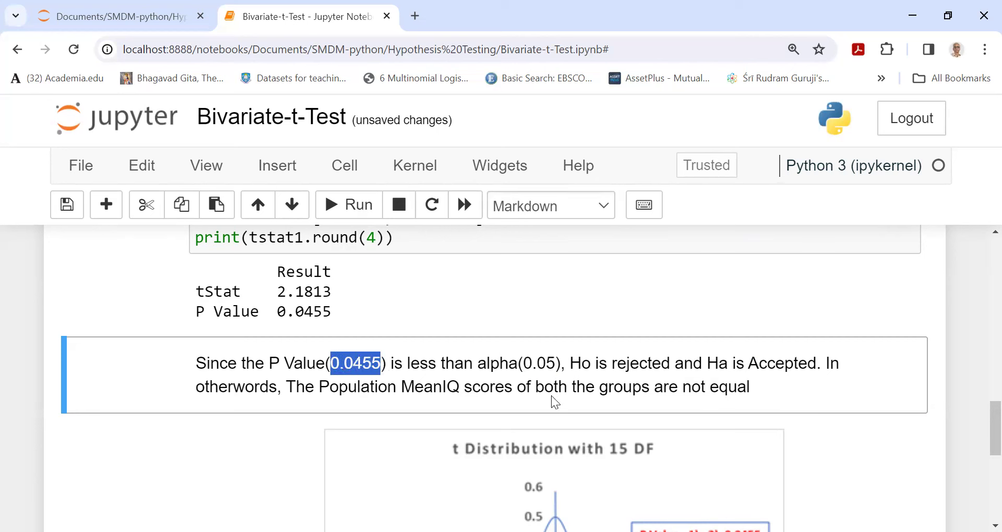
pyautogui.moveTo(549, 397); pyautogui.dragTo(519, 390)
pyautogui.click(575, 403)
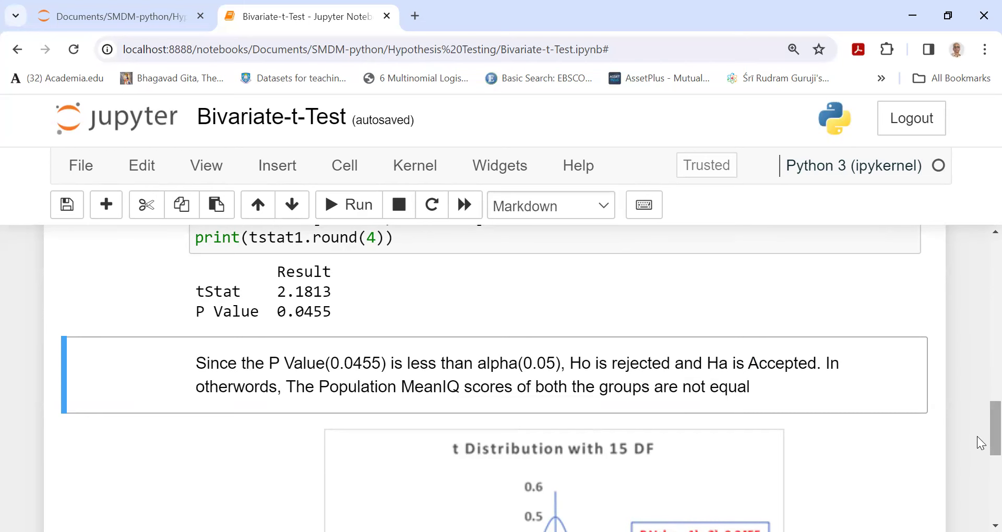
# Examine the t Distribution with 15 DF chart and its two tail probabilities, and return to the notebook's beginning.
pyautogui.moveTo(977, 434); pyautogui.dragTo(977, 470)
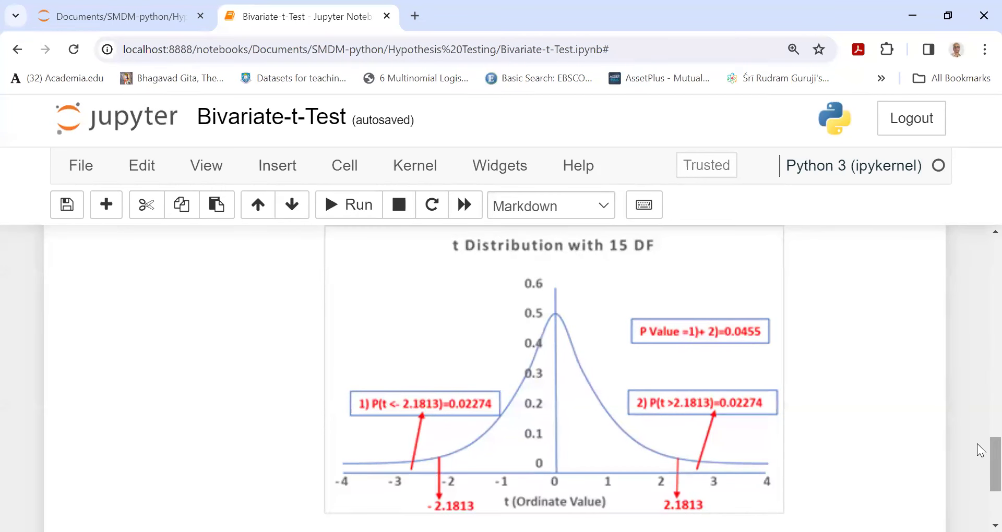
pyautogui.scroll(-2, 977, 467)
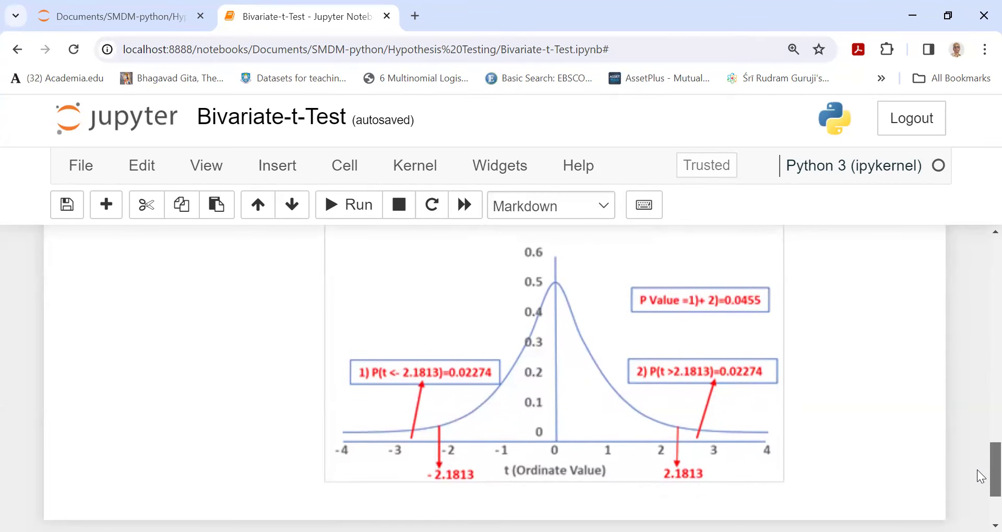
pyautogui.scroll(2, 978, 473)
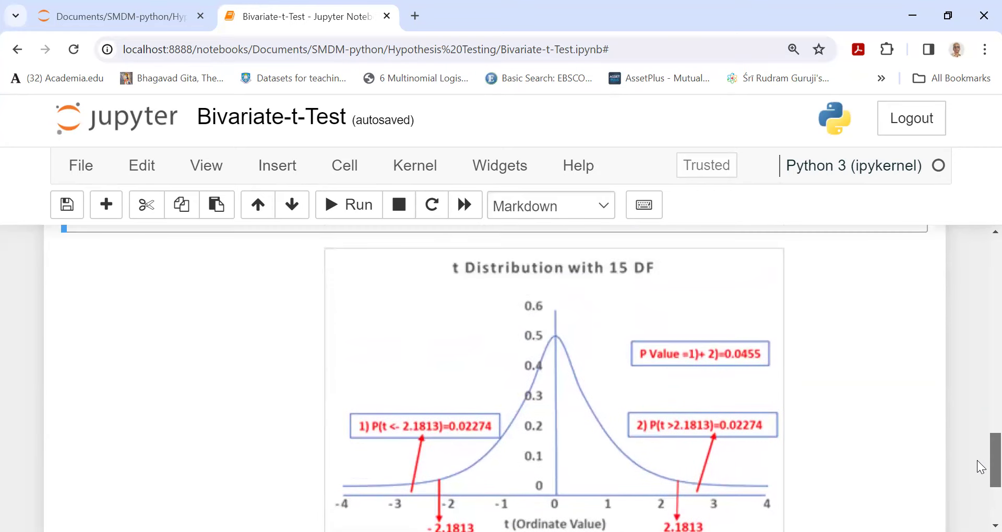
pyautogui.scroll(-1, 977, 469)
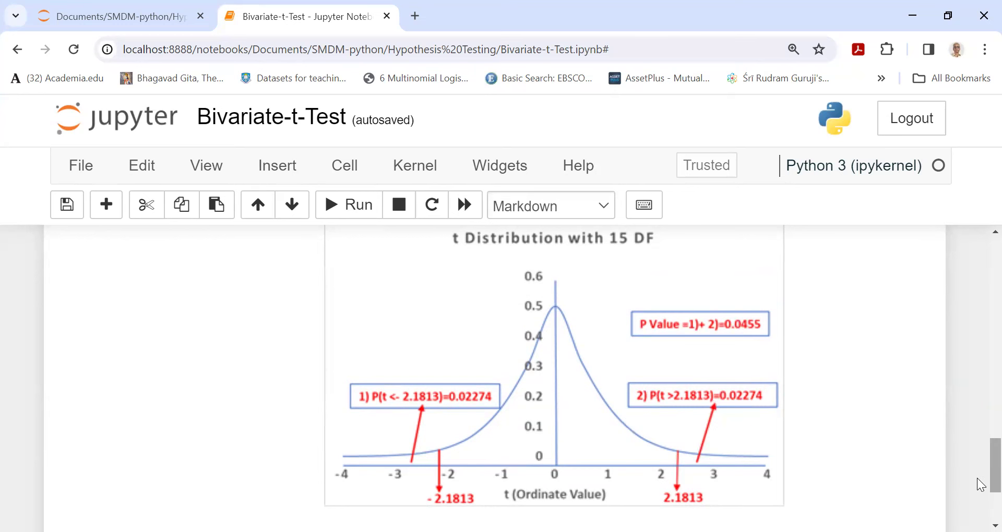
pyautogui.moveTo(978, 481); pyautogui.dragTo(977, 266)
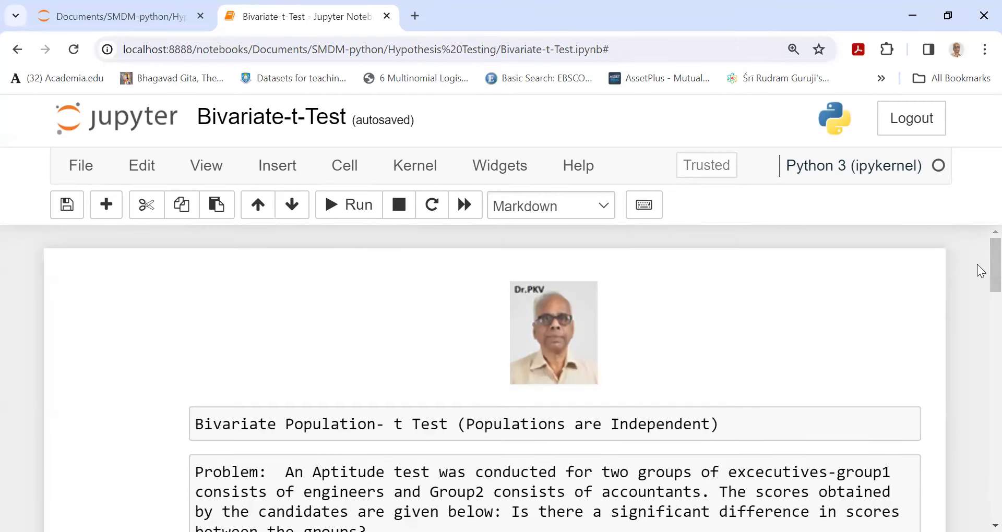